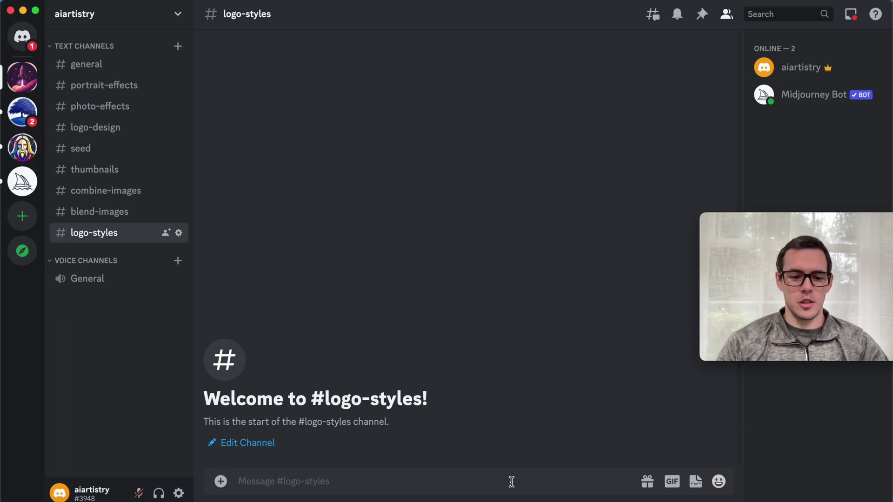
- Run /imagine with 'logo for a juice company, minimalist, modern' and preview the resulting four-logo grid
{"action": "type", "text": "/ima"}
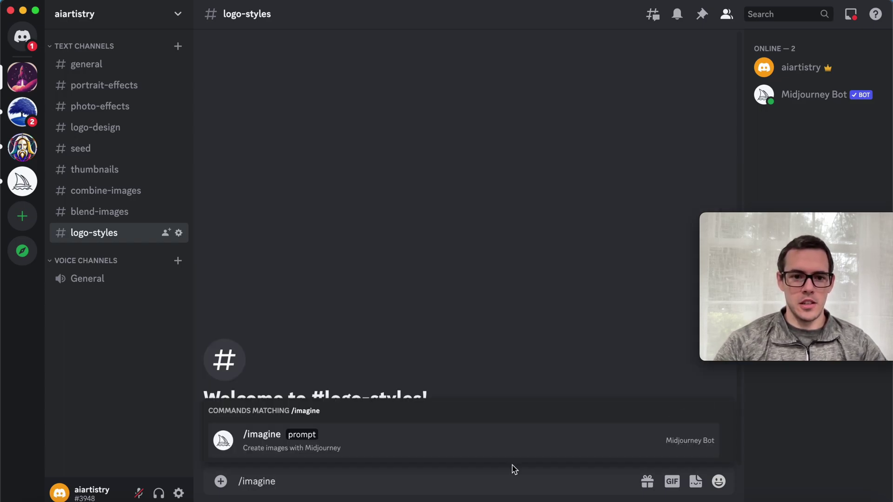
{"action": "type", "text": "gine"}
{"action": "left_click", "coordinate": [501, 450]}
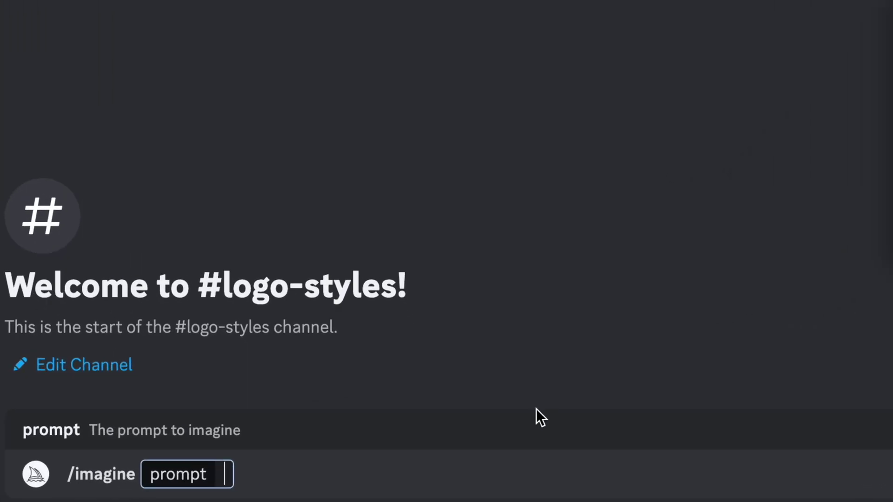
{"action": "type", "text": "a"}
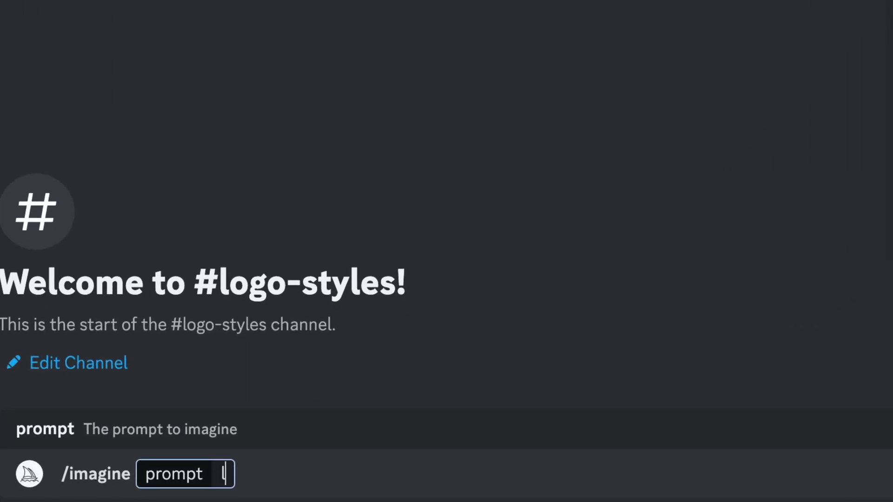
{"action": "type", "text": "ogo for"}
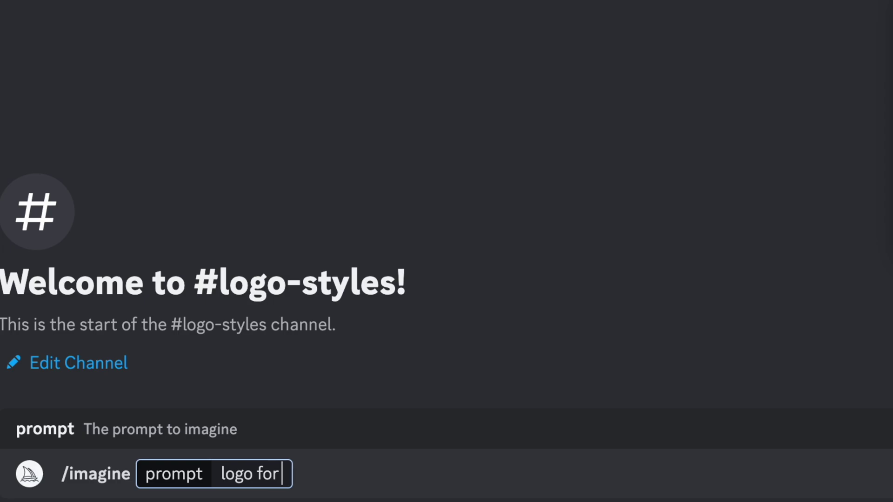
{"action": "type", "text": " a juice compa"}
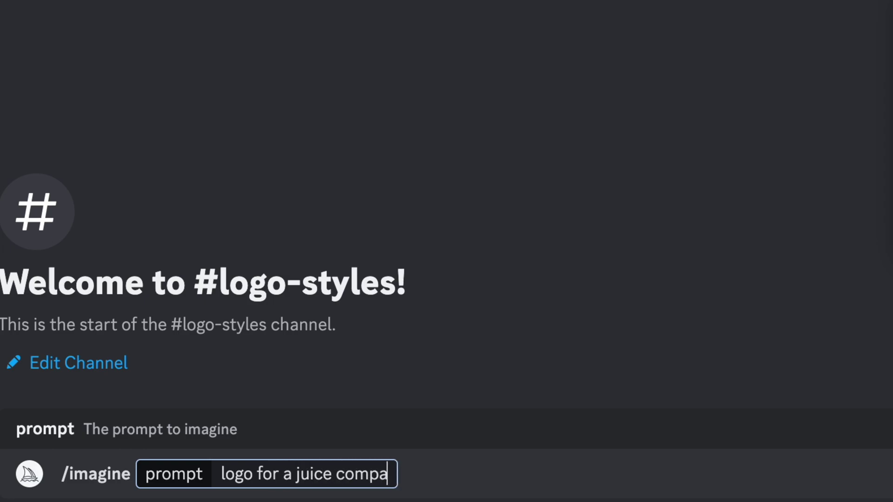
{"action": "type", "text": "ny, mini"}
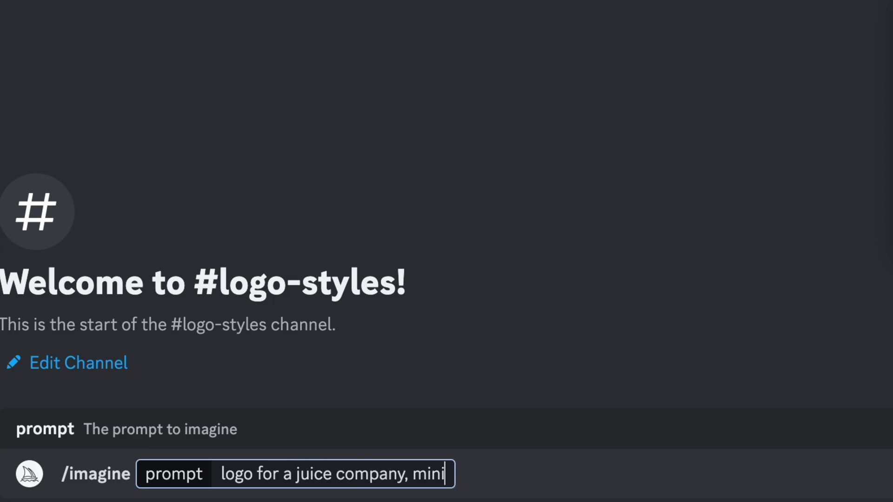
{"action": "type", "text": "malist, modern"}
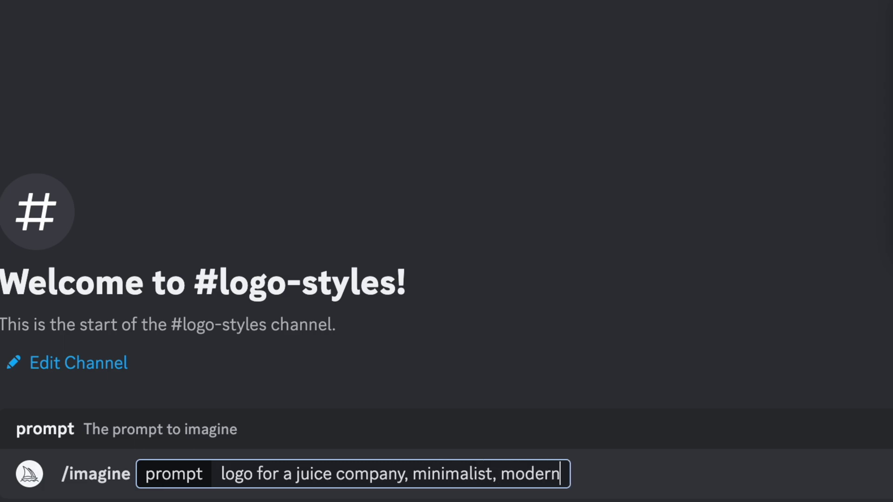
{"action": "key", "text": "Return"}
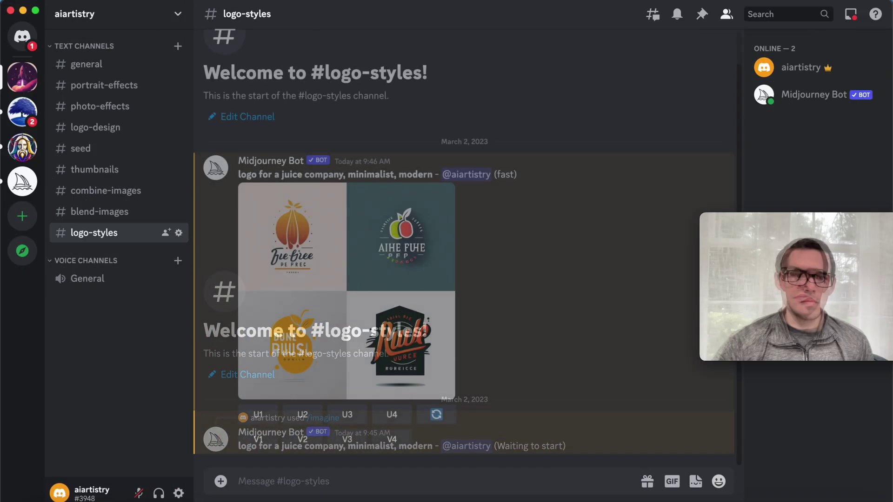
{"action": "left_click", "coordinate": [434, 297]}
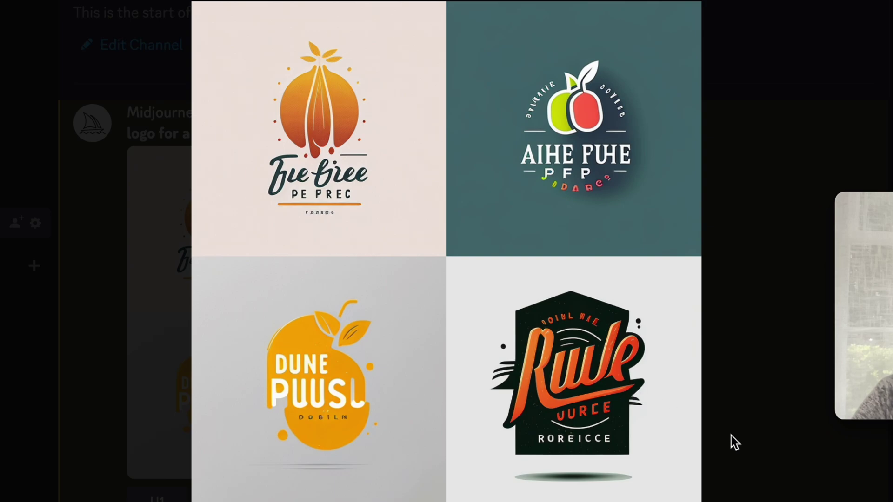
{"action": "left_click", "coordinate": [753, 451]}
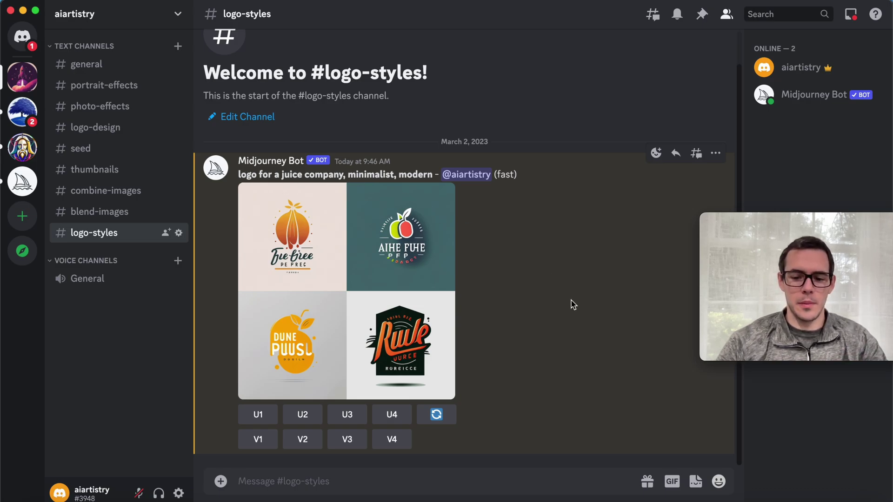
- Run /imagine with 'bear mascot logo, nfl' and preview the returned bear mascot grid
{"action": "type", "text": "/imagine"}
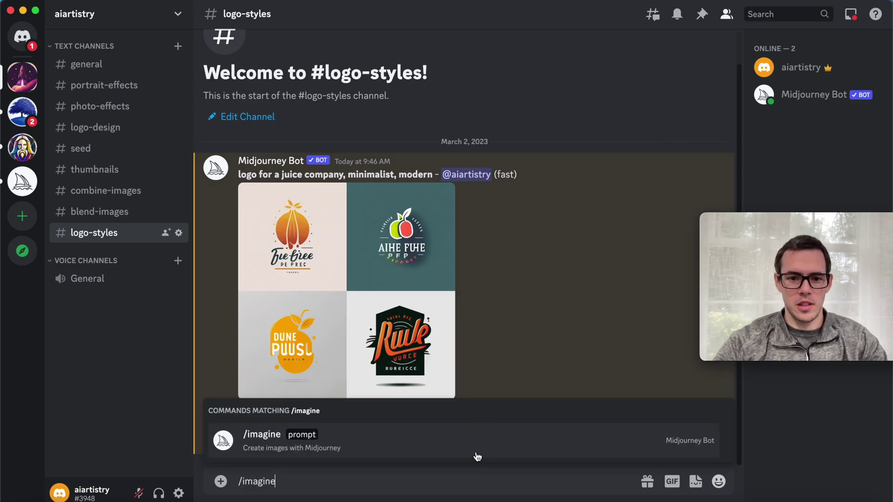
{"action": "left_click", "coordinate": [476, 455]}
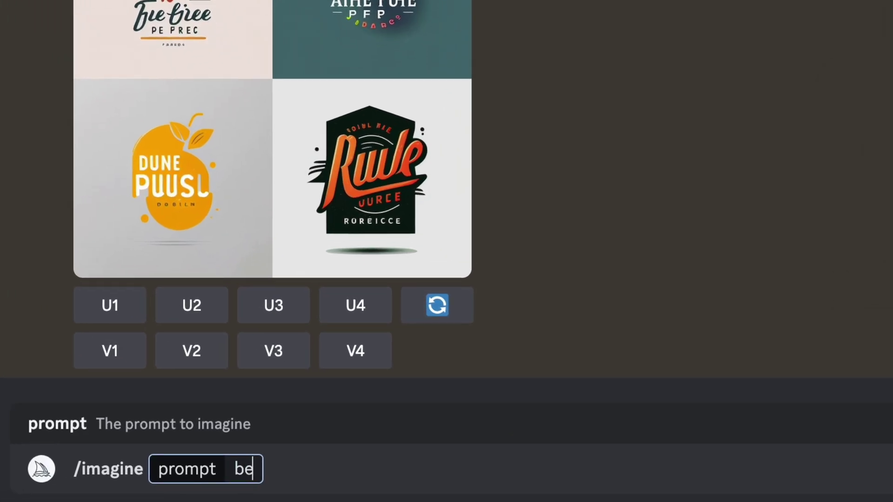
{"action": "type", "text": "bear mascot lo"}
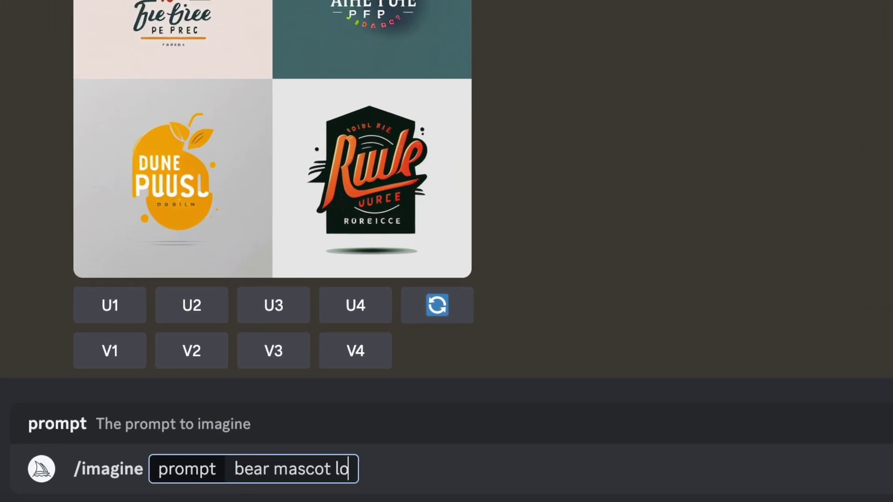
{"action": "type", "text": "go, nfl"}
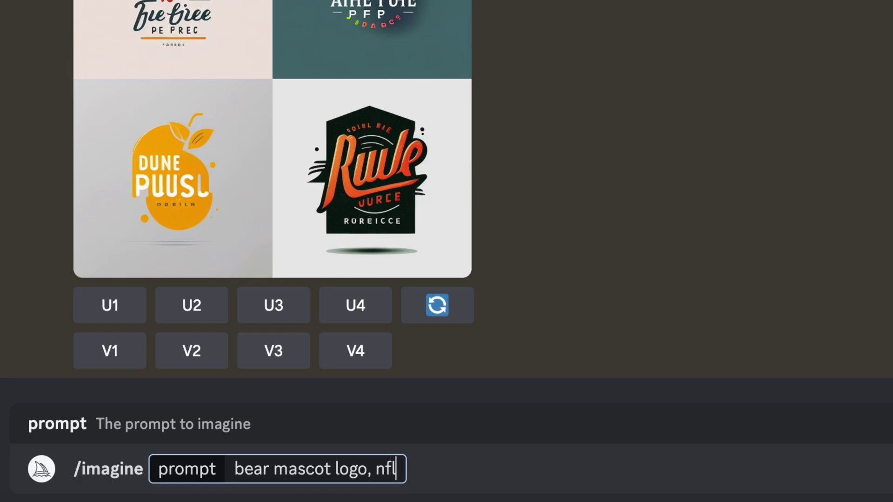
{"action": "key", "text": "Return"}
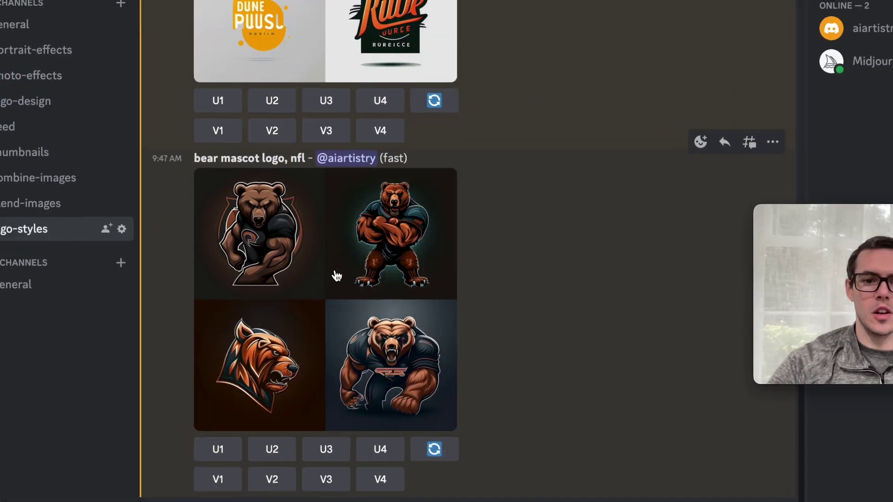
{"action": "left_click", "coordinate": [337, 276]}
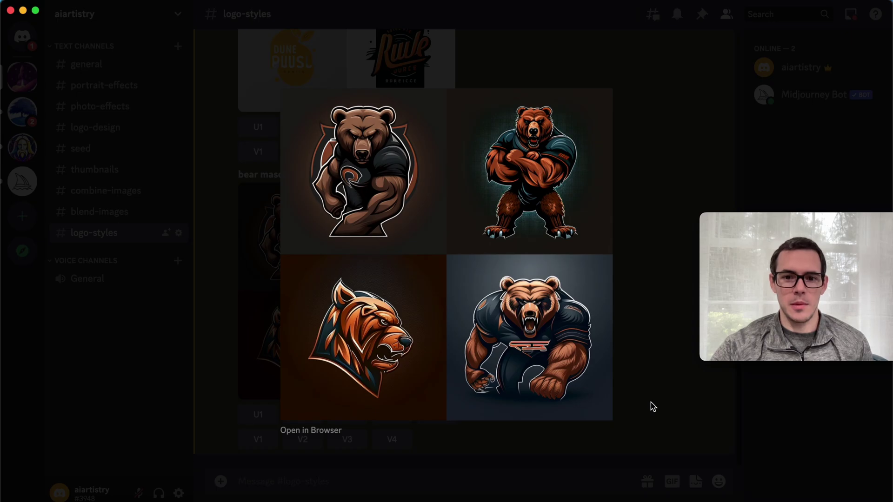
{"action": "left_click", "coordinate": [636, 377]}
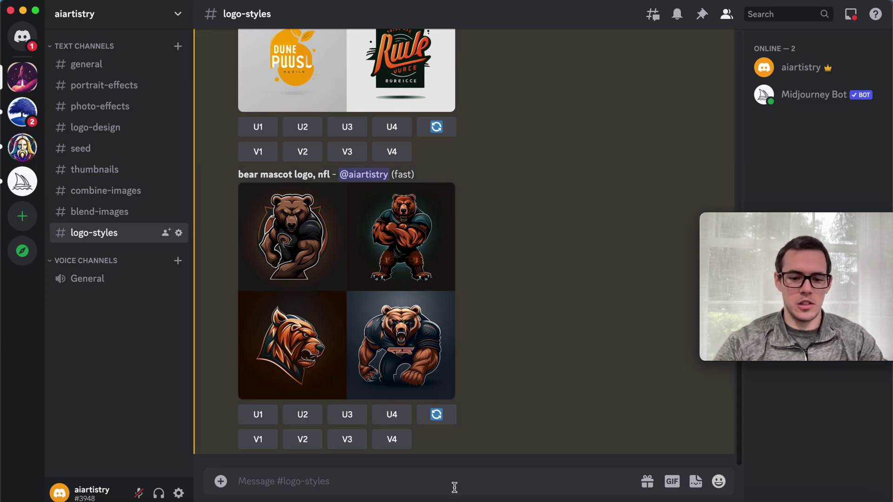
- Run /imagine with 'animated mechanic character logo' and open the resulting grid enlarged
{"action": "type", "text": "/ima"}
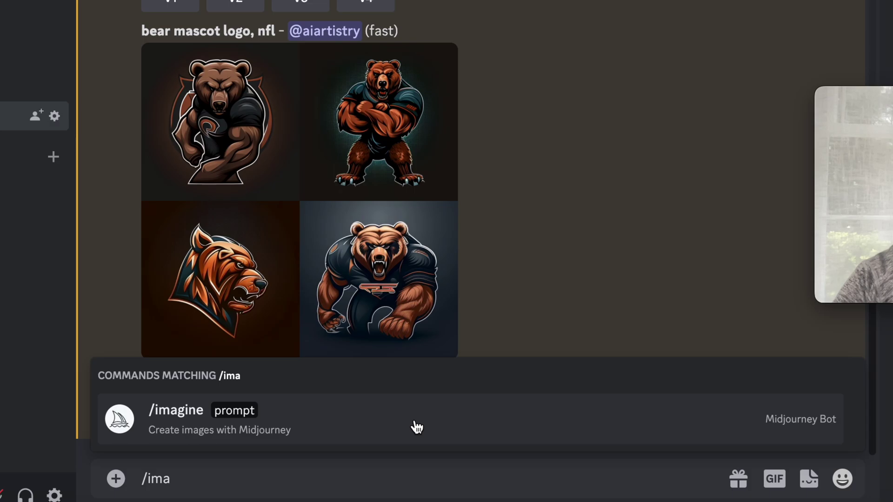
{"action": "left_click", "coordinate": [427, 445]}
{"action": "type", "text": "an"}
{"action": "type", "text": "imated"}
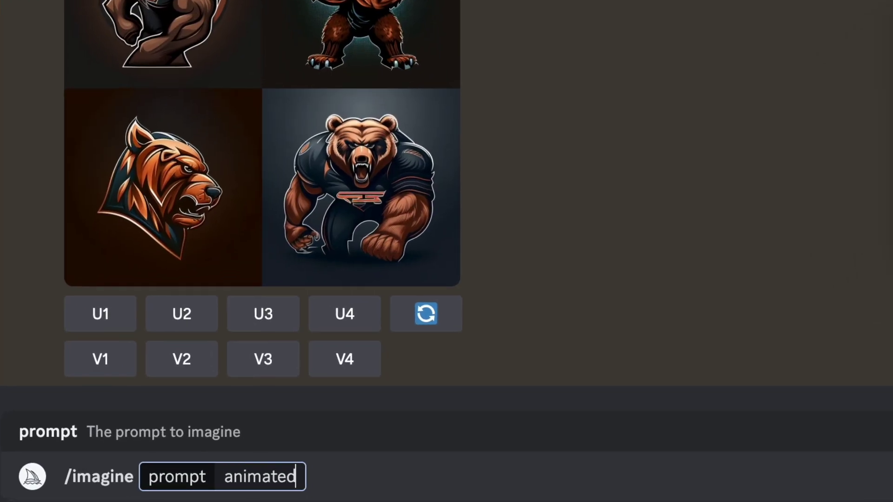
{"action": "type", "text": " mechanic character"}
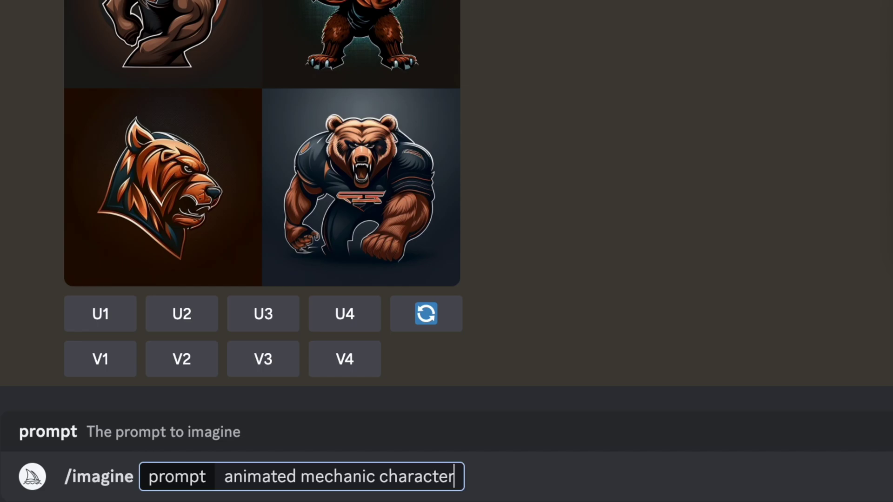
{"action": "type", "text": " logo"}
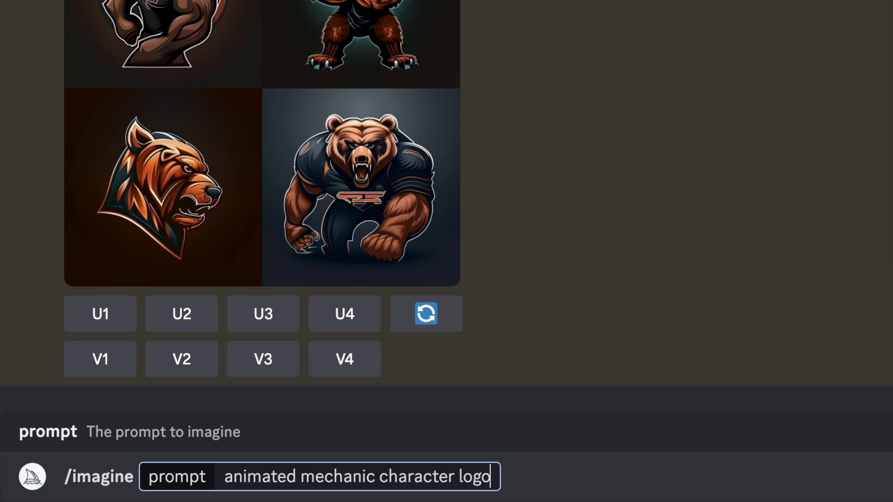
{"action": "key", "text": "Return"}
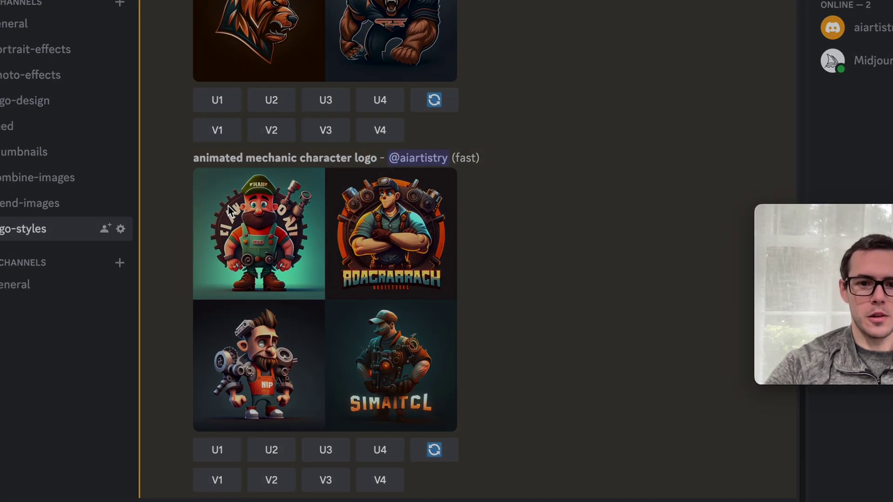
{"action": "left_click", "coordinate": [419, 261]}
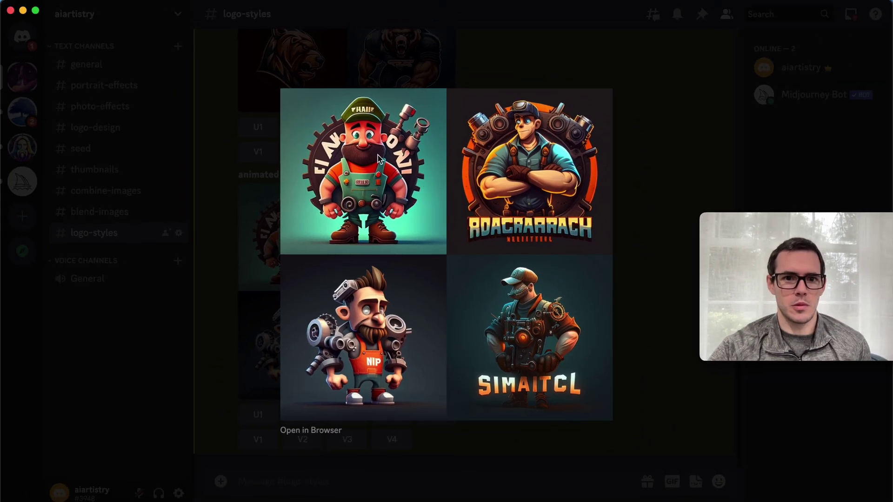
- Run /imagine with 'letter A lettermark logo' and preview the gold lettermark grid
{"action": "left_click", "coordinate": [579, 54]}
{"action": "type", "text": "/im"}
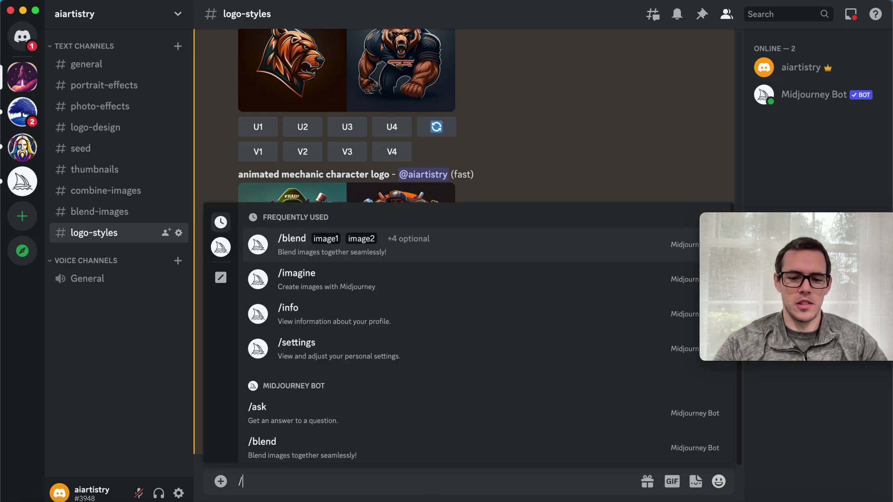
{"action": "left_click", "coordinate": [449, 413]}
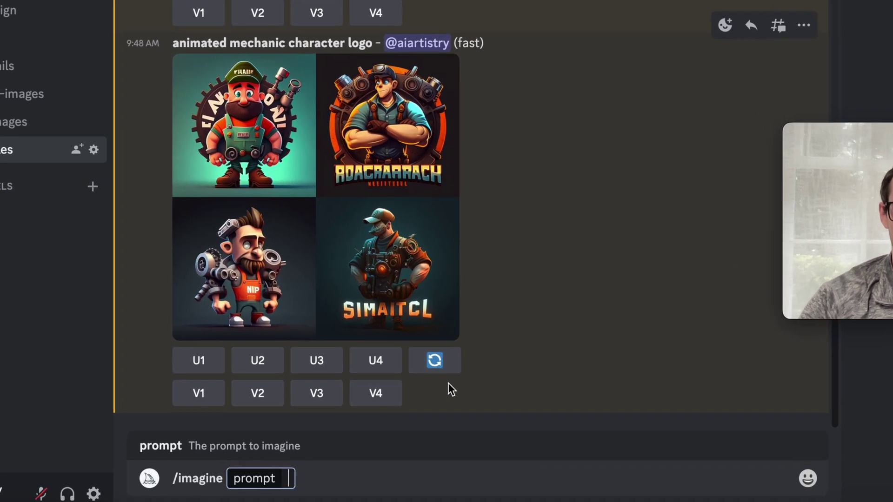
{"action": "type", "text": "lt"}
{"action": "key", "text": "BackSpace"}
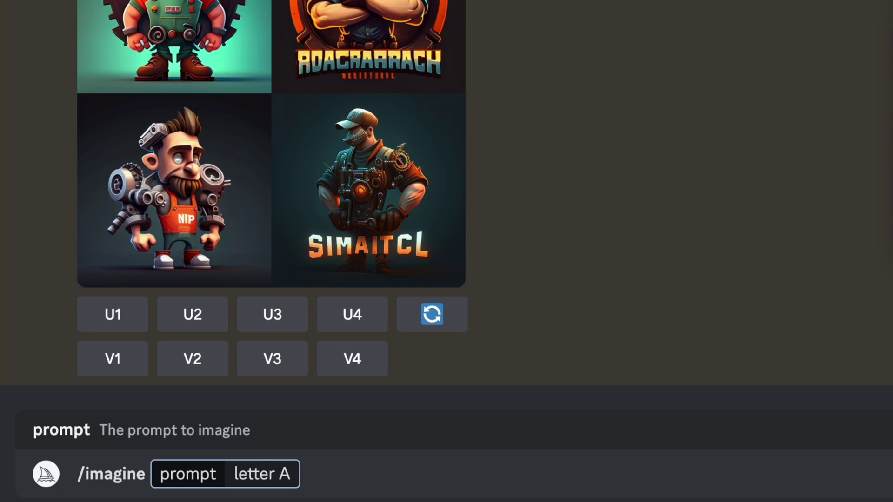
{"action": "type", "text": "etter A lettermak"}
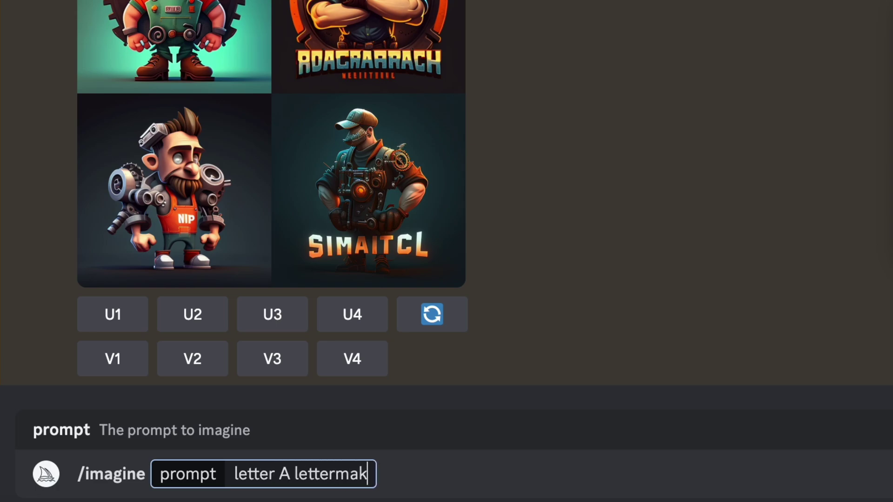
{"action": "type", "text": "mark"}
{"action": "key", "text": "BackSpace"}
{"action": "type", "text": "rk logo"}
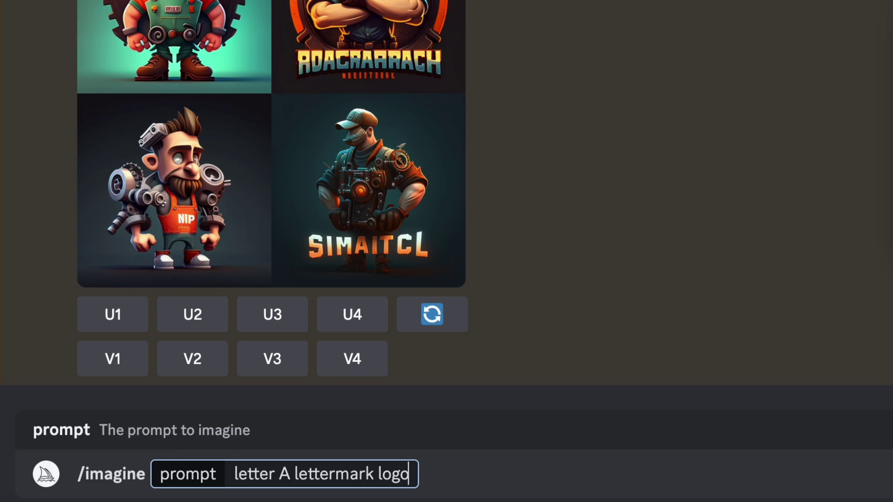
{"action": "key", "text": "Return"}
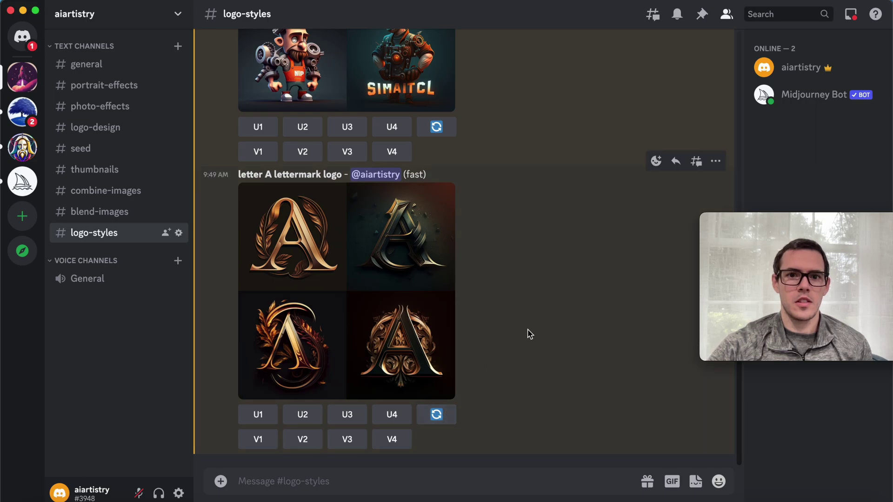
{"action": "left_click", "coordinate": [429, 241]}
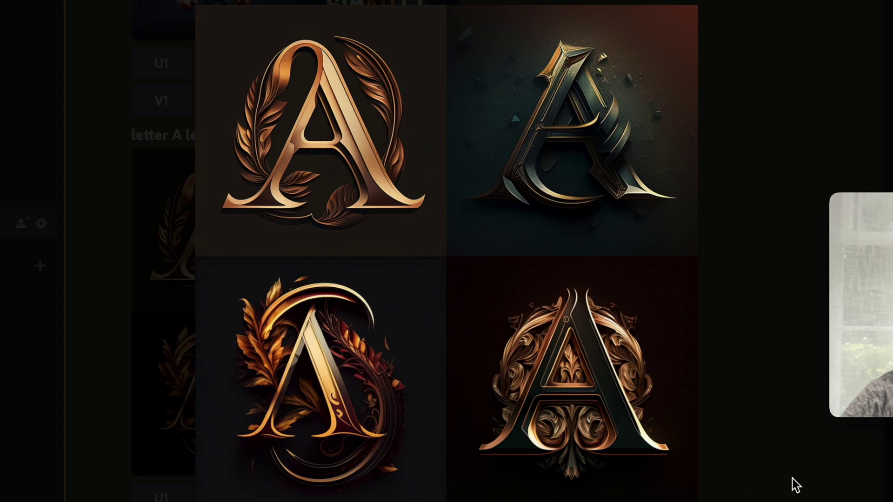
{"action": "left_click", "coordinate": [773, 479]}
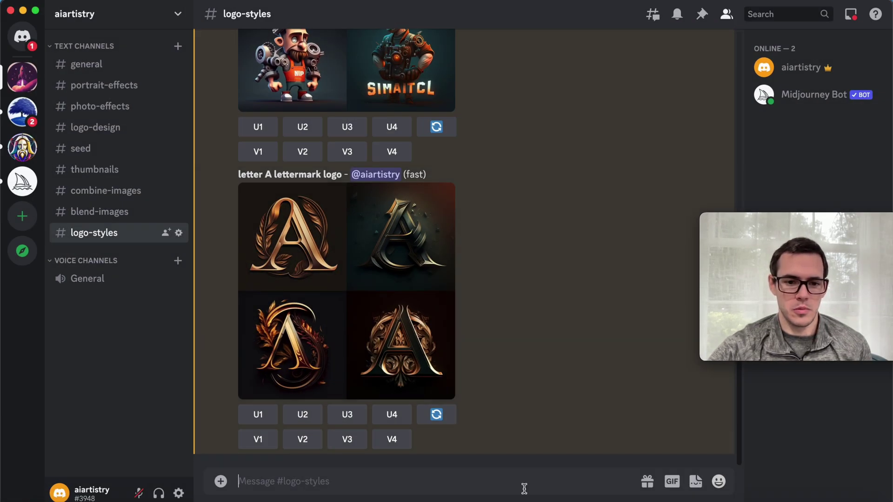
- Run /imagine with 'a line art record store logo, stencil' and view the stencil logo grid
{"action": "type", "text": "/im"}
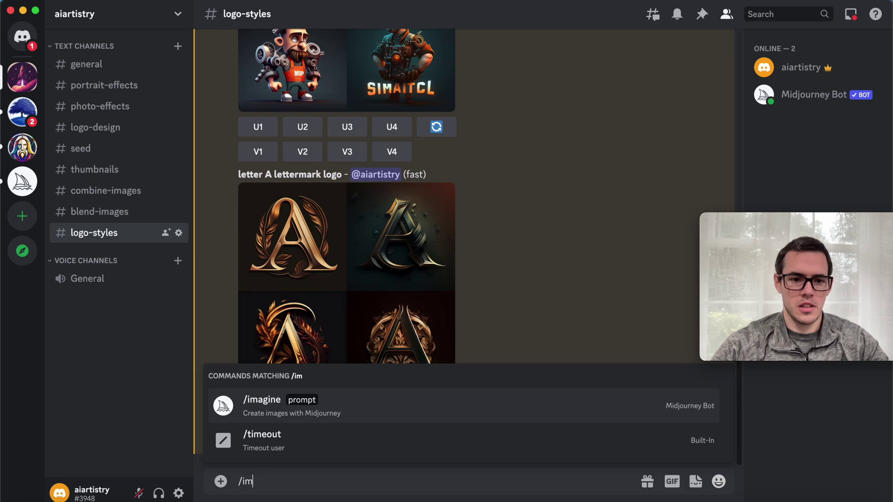
{"action": "left_click", "coordinate": [507, 409]}
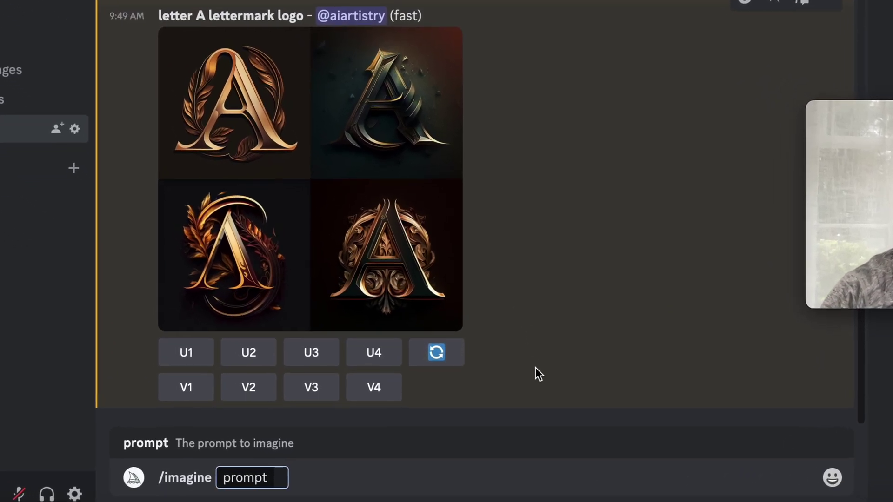
{"action": "type", "text": "a"}
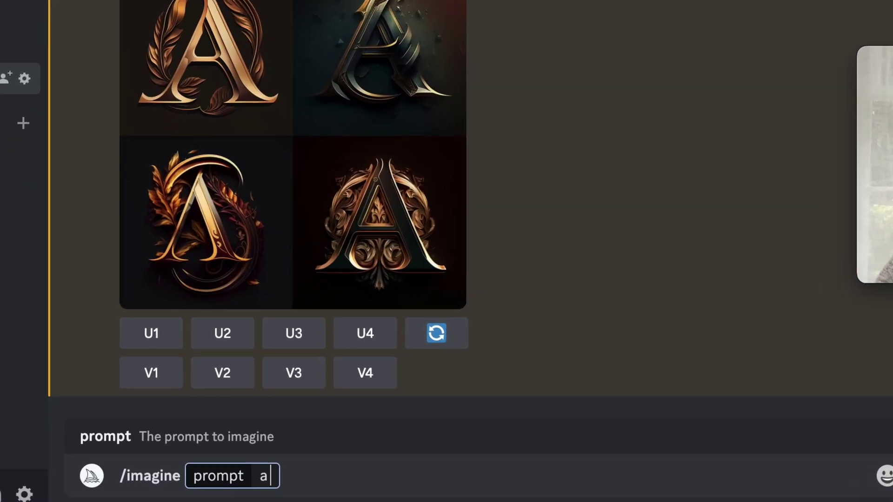
{"action": "type", "text": " line art rec"}
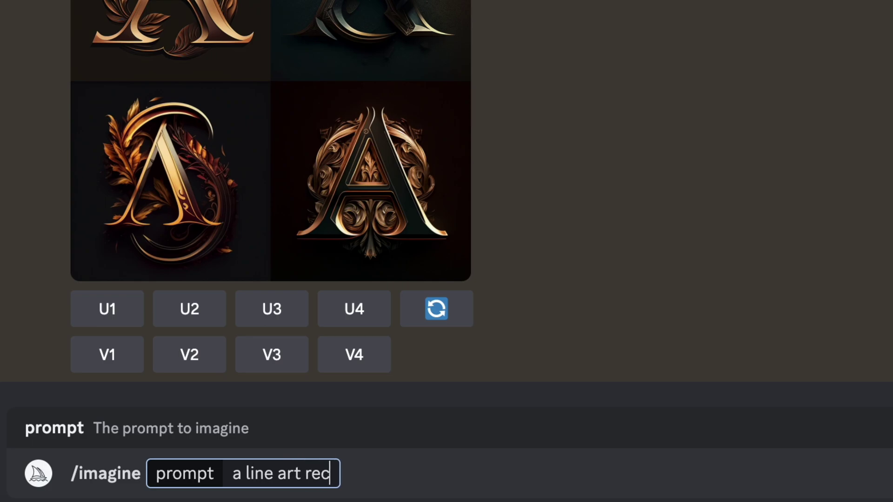
{"action": "type", "text": "ord store logo"}
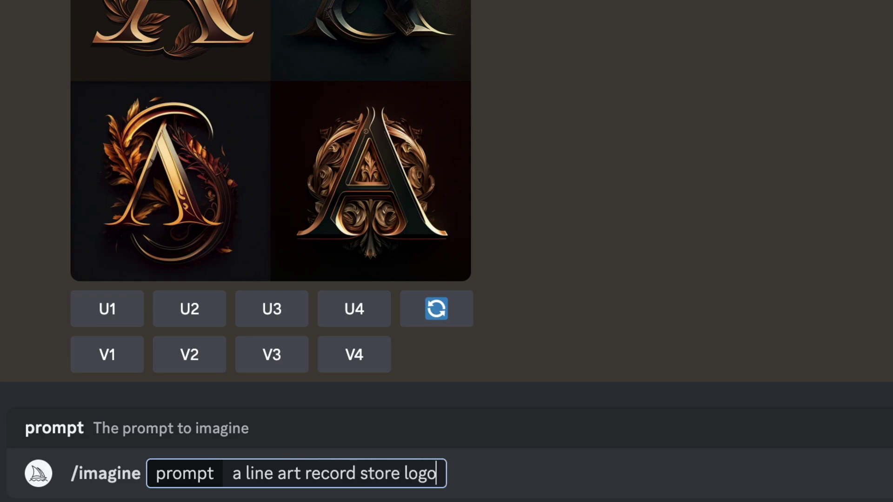
{"action": "type", "text": ", s"}
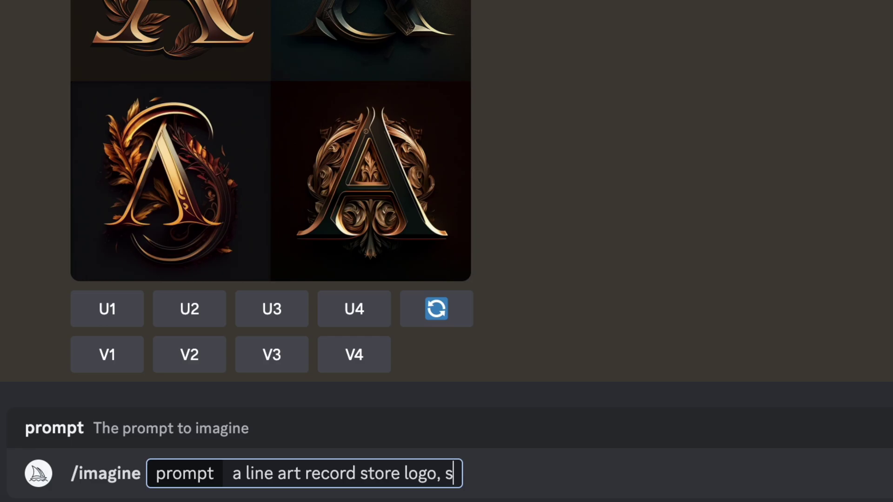
{"action": "type", "text": "ten"}
{"action": "key", "text": "Return"}
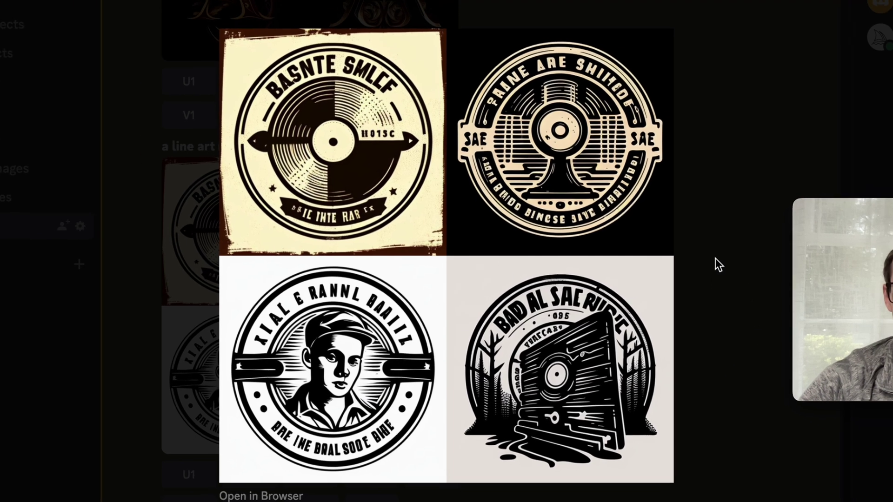
{"action": "left_click", "coordinate": [715, 260]}
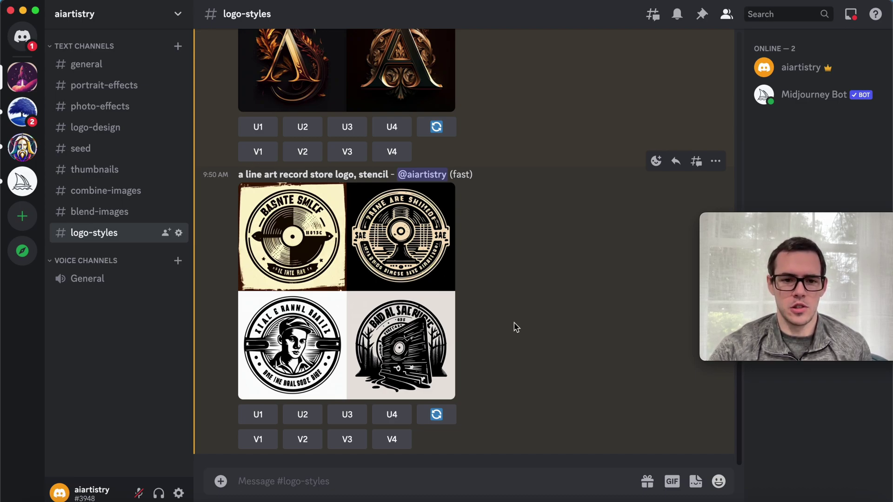
- Run /imagine with 'a retro gas station logo' and preview the returned retro logo grid
{"action": "type", "text": "/im"}
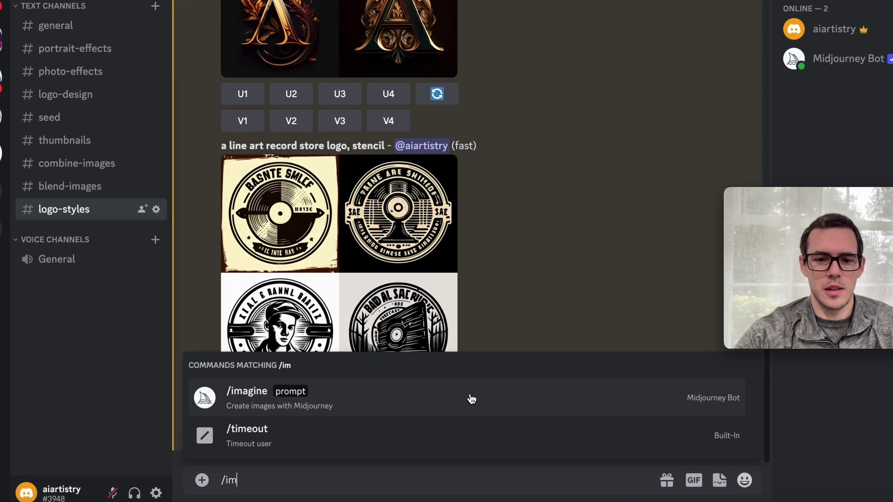
{"action": "left_click", "coordinate": [471, 399]}
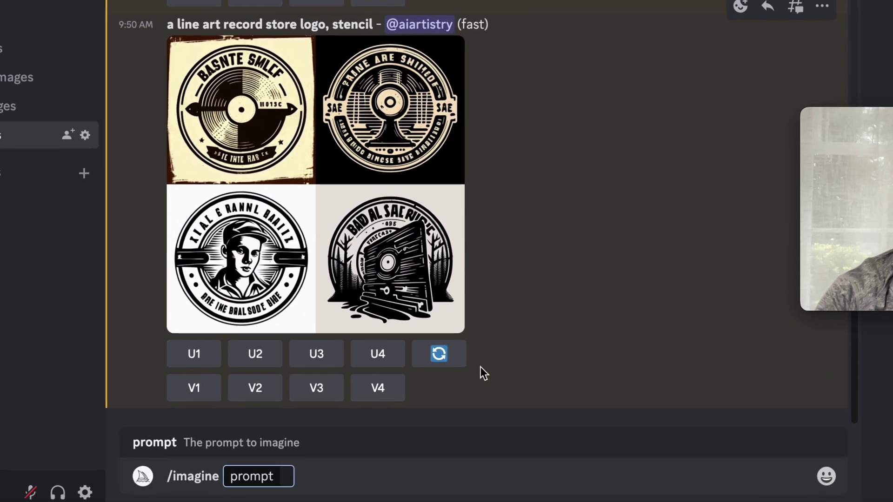
{"action": "type", "text": "a"}
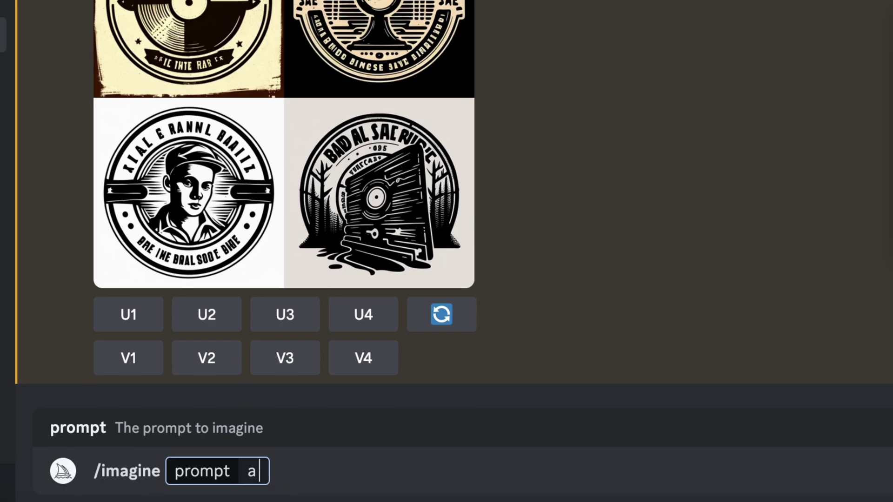
{"action": "type", "text": " tretro gas stat"}
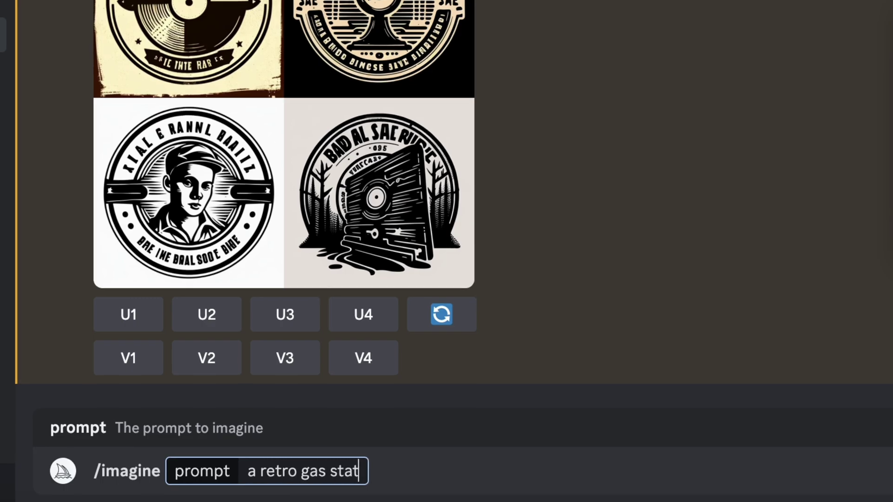
{"action": "type", "text": "ion logo"}
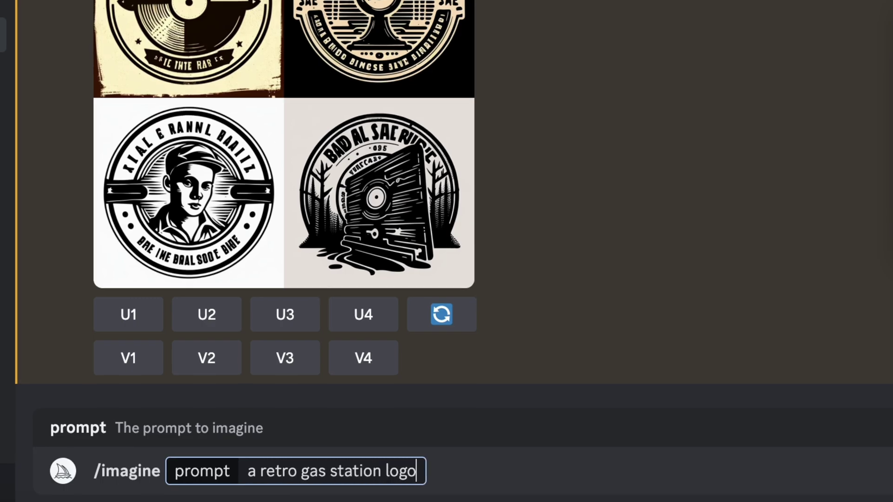
{"action": "key", "text": "Return"}
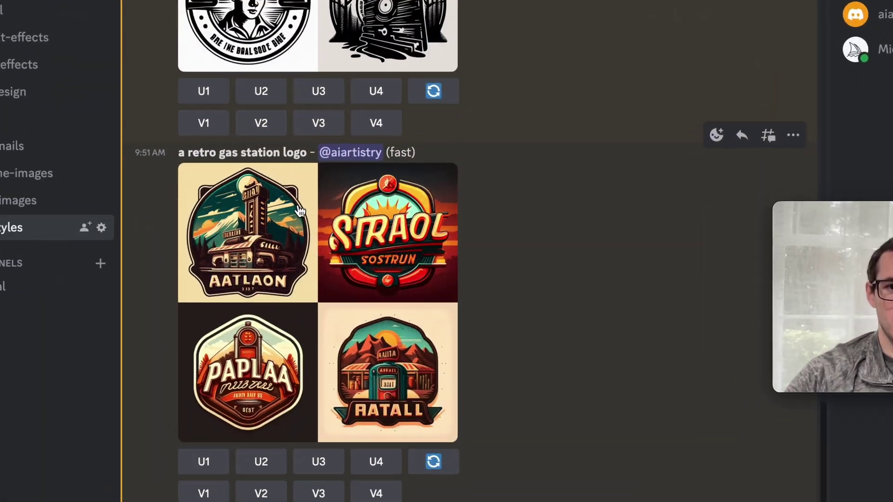
{"action": "left_click", "coordinate": [386, 362]}
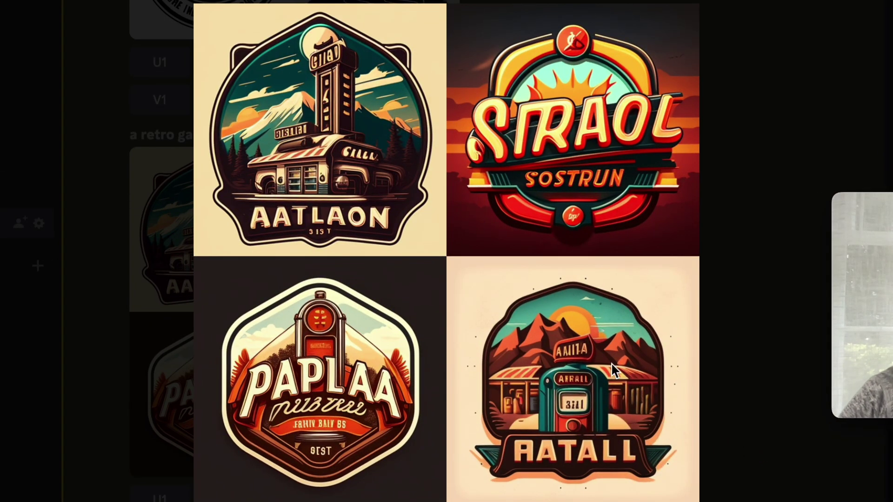
{"action": "left_click", "coordinate": [784, 439]}
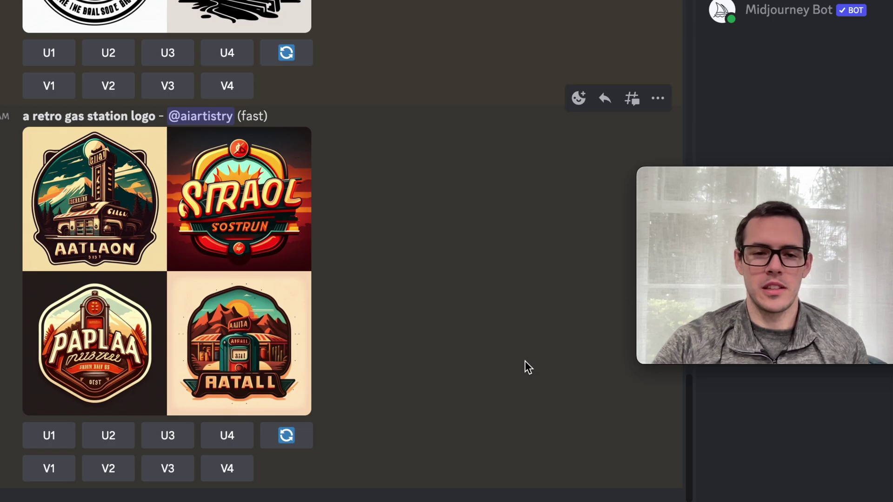
{"action": "scroll", "coordinate": [524, 361], "scroll_direction": "up", "scroll_amount": 20}
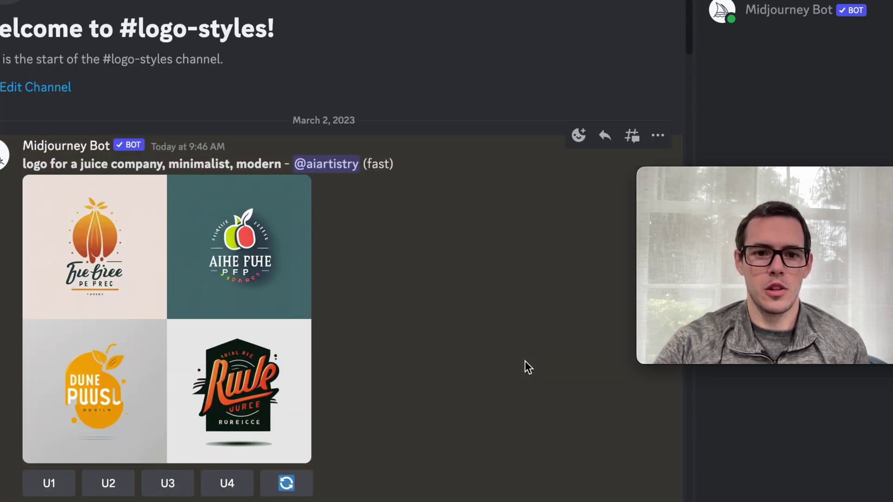
{"action": "scroll", "coordinate": [524, 361], "scroll_direction": "down", "scroll_amount": 8}
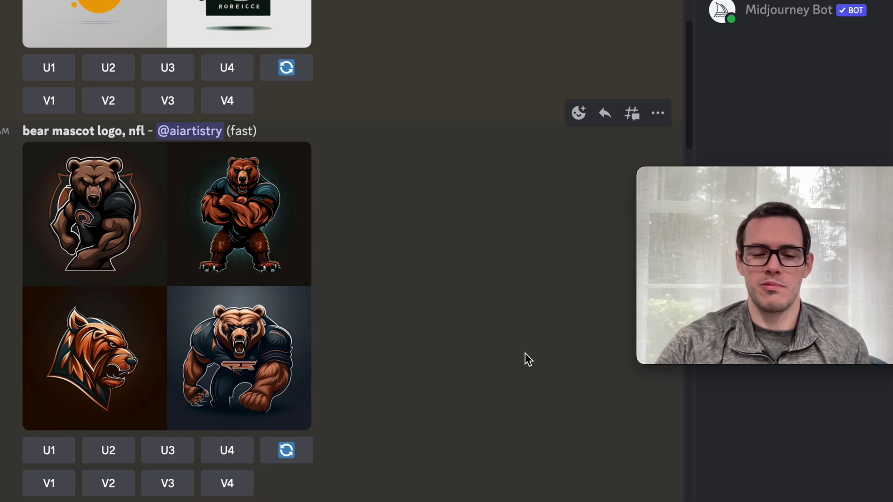
{"action": "scroll", "coordinate": [524, 353], "scroll_direction": "down", "scroll_amount": 12}
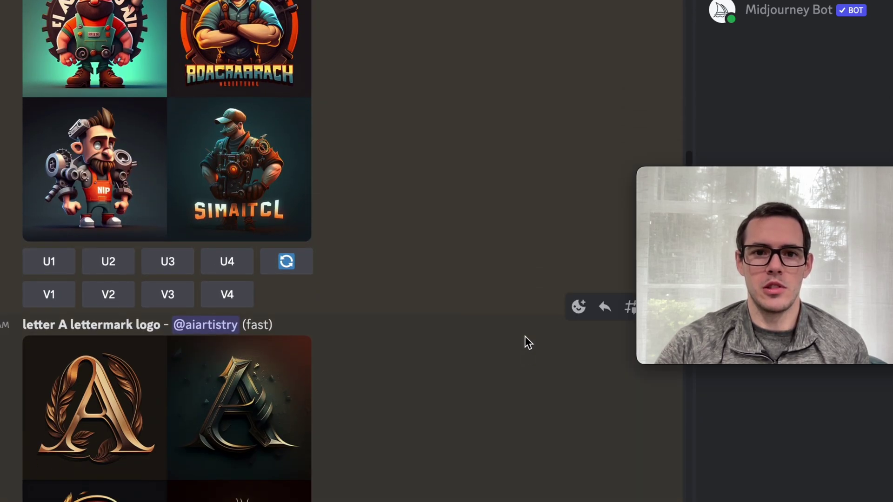
{"action": "scroll", "coordinate": [524, 336], "scroll_direction": "down", "scroll_amount": 15}
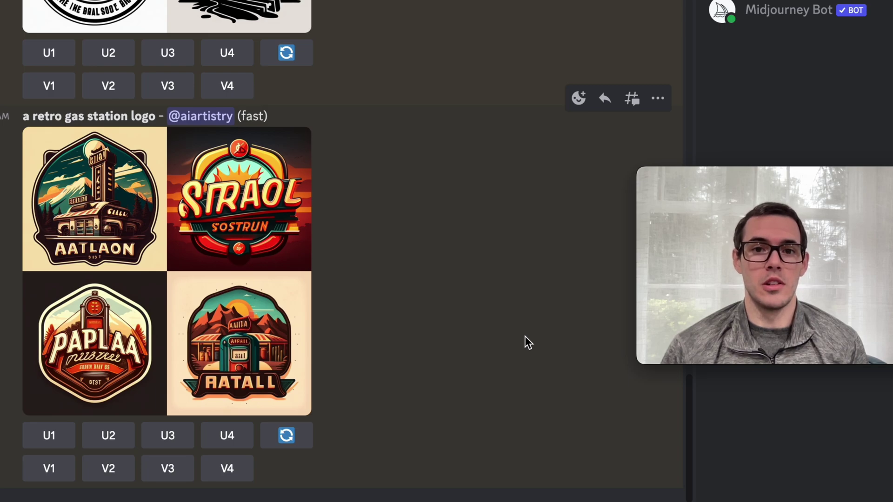
{"action": "scroll", "coordinate": [525, 335], "scroll_direction": "up", "scroll_amount": 4}
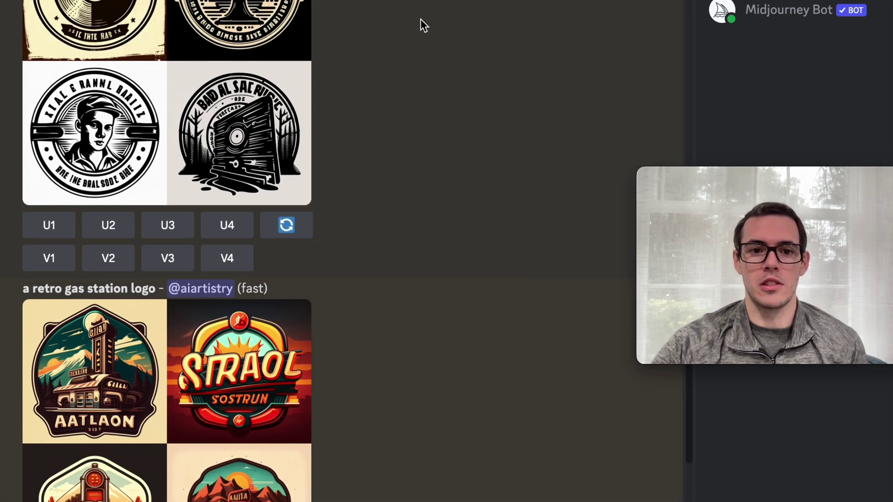
{"action": "scroll", "coordinate": [418, 19], "scroll_direction": "up", "scroll_amount": 5}
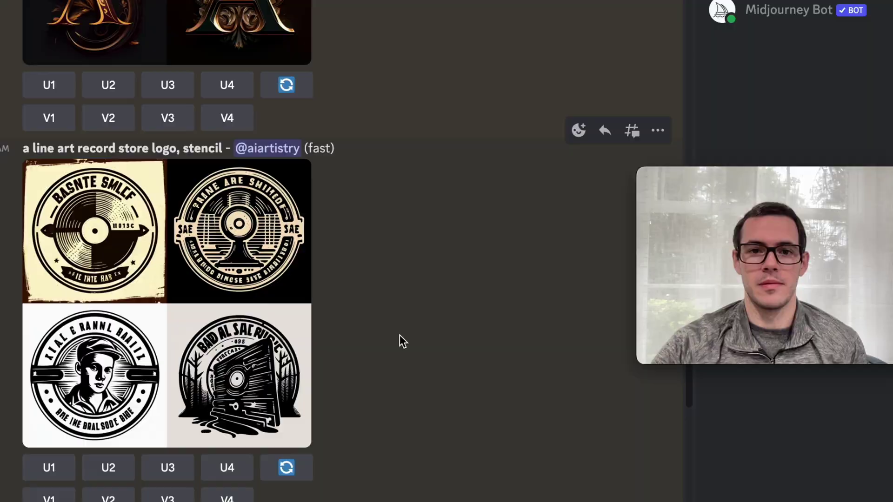